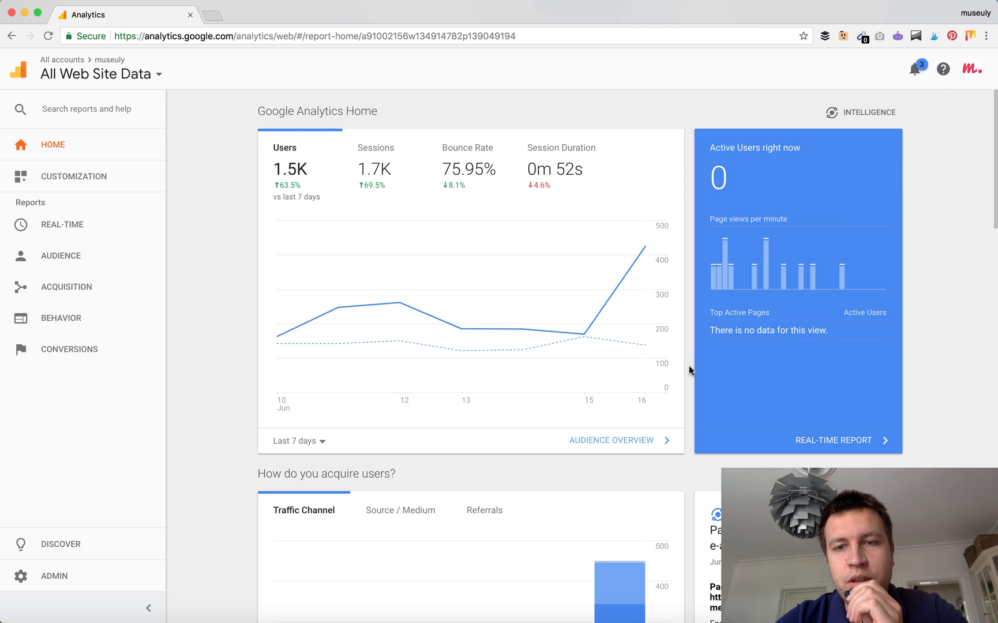
Scroll the Home dashboard to 'What are your top devices?' and open the Mobile Overview report.
scroll(689, 372, "down", 4)
scroll(689, 373, "down", 4)
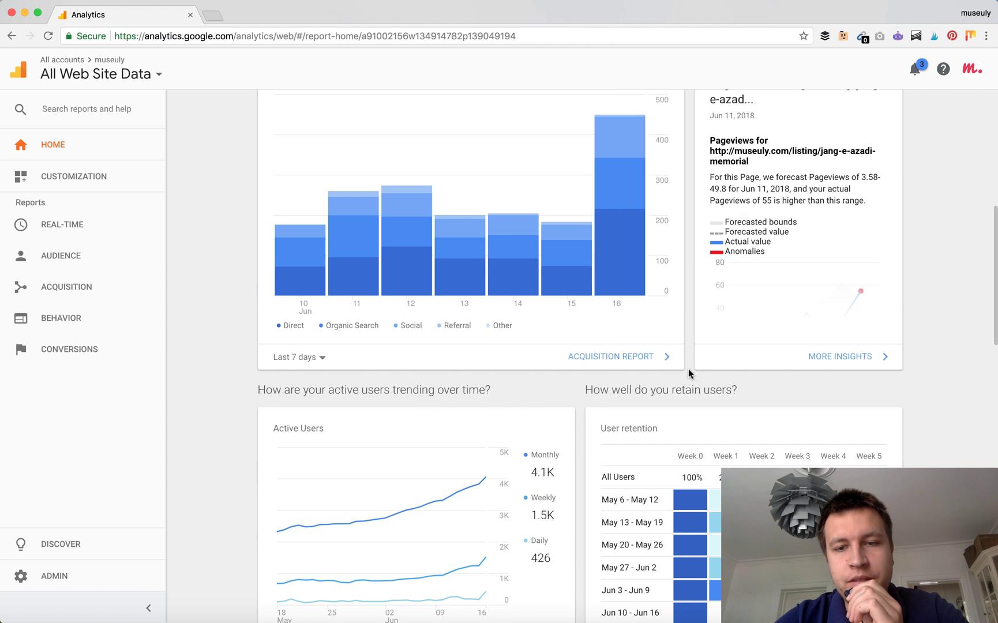
scroll(689, 373, "down", 7)
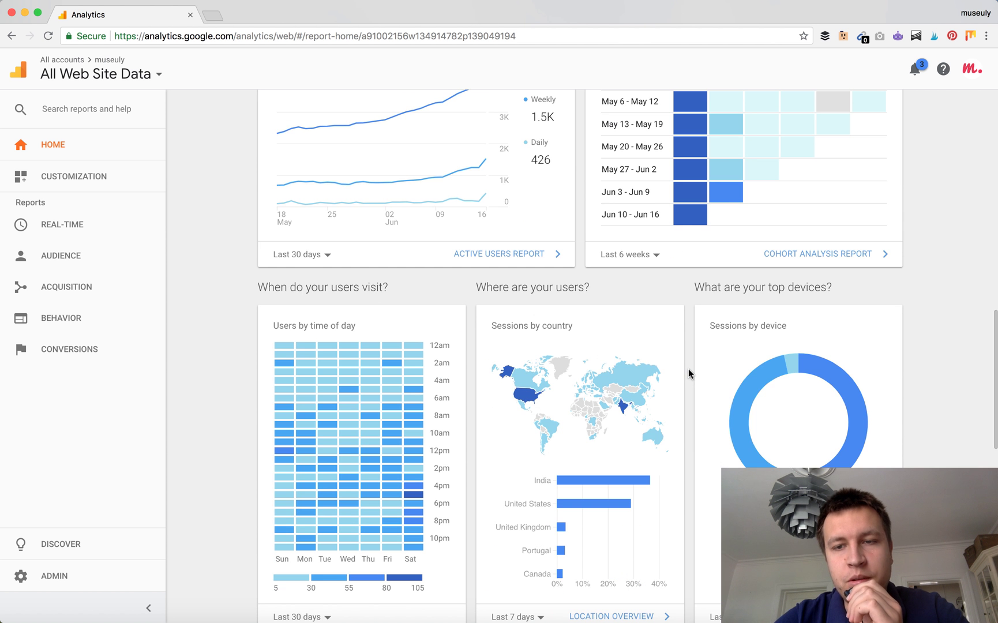
scroll(688, 370, "down", 3)
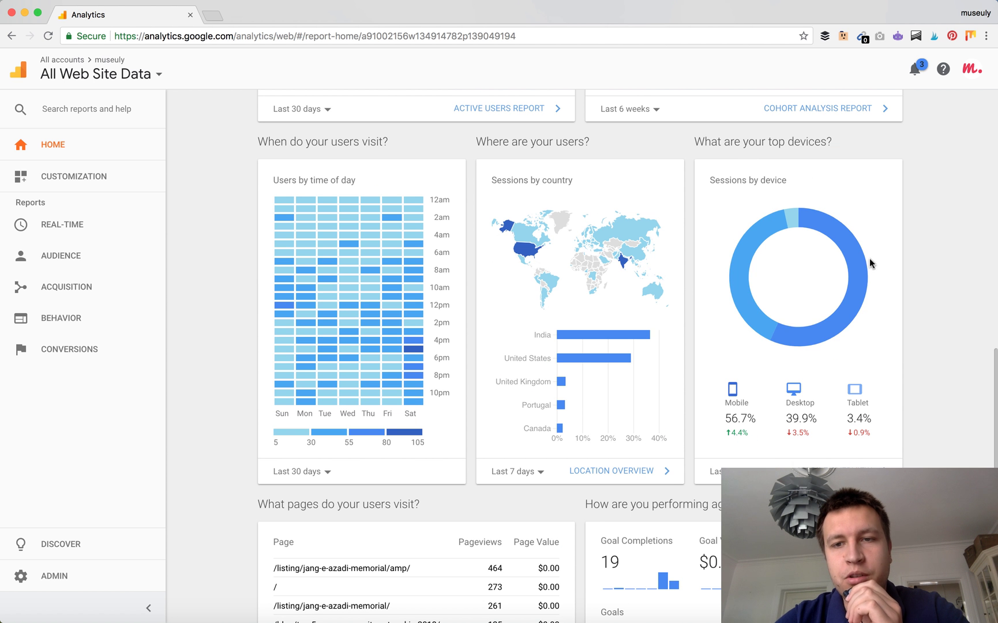
mouse_move(741, 257)
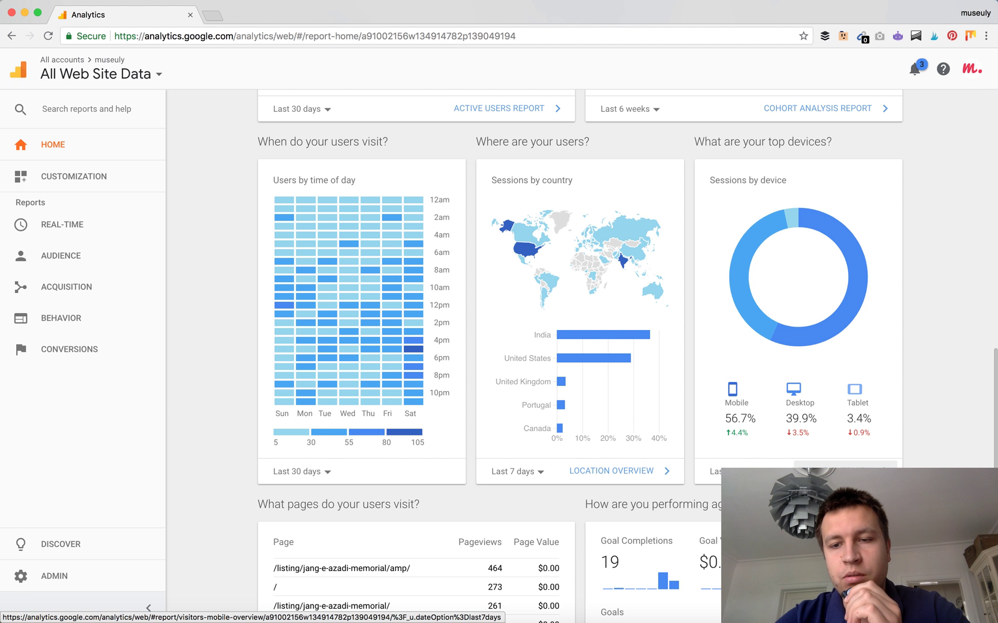
left_click(842, 471)
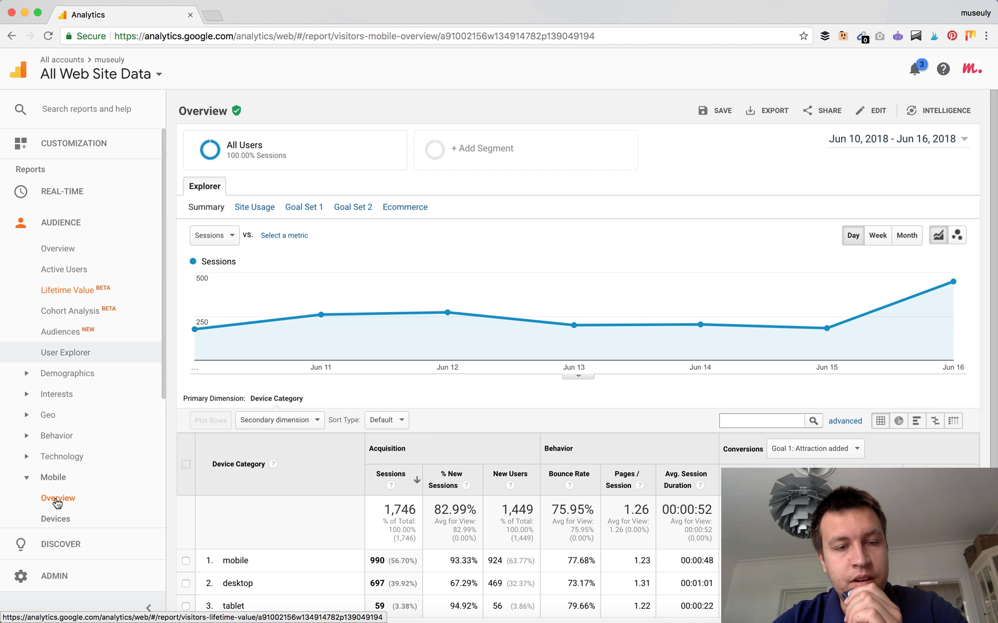
mouse_move(318, 287)
scroll(318, 286, "down", 2)
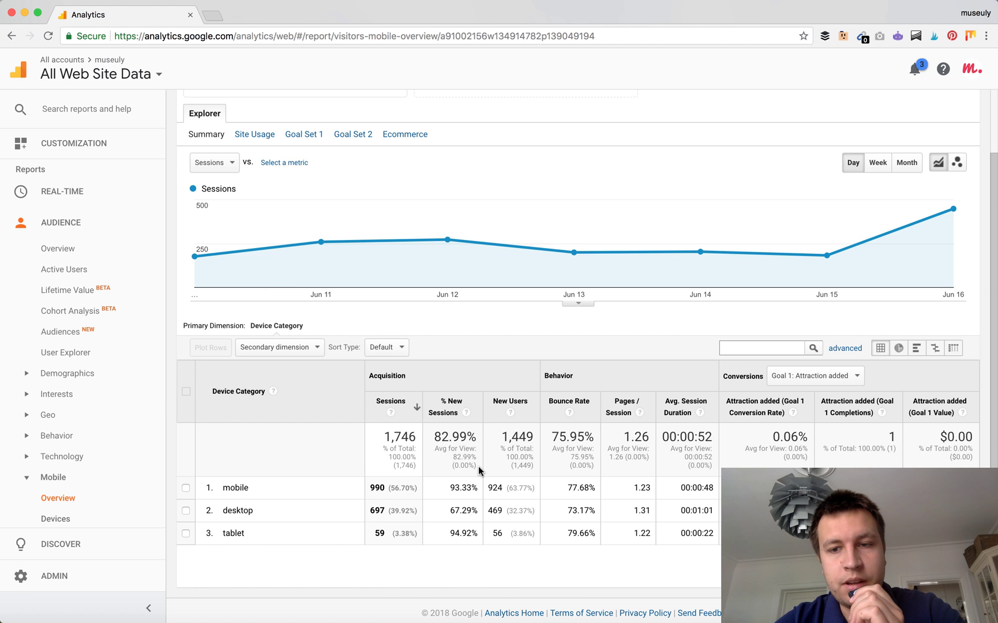
scroll(479, 466, "up", 2)
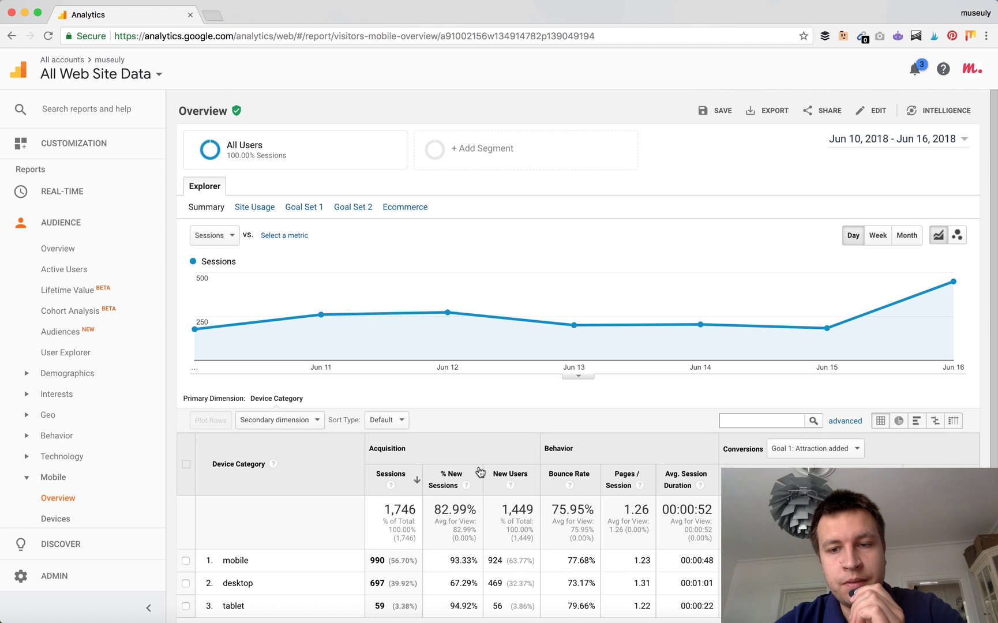
Set the report date range to Last 30 days, May 18 – Jun 16, 2018.
left_click(883, 143)
left_click(874, 162)
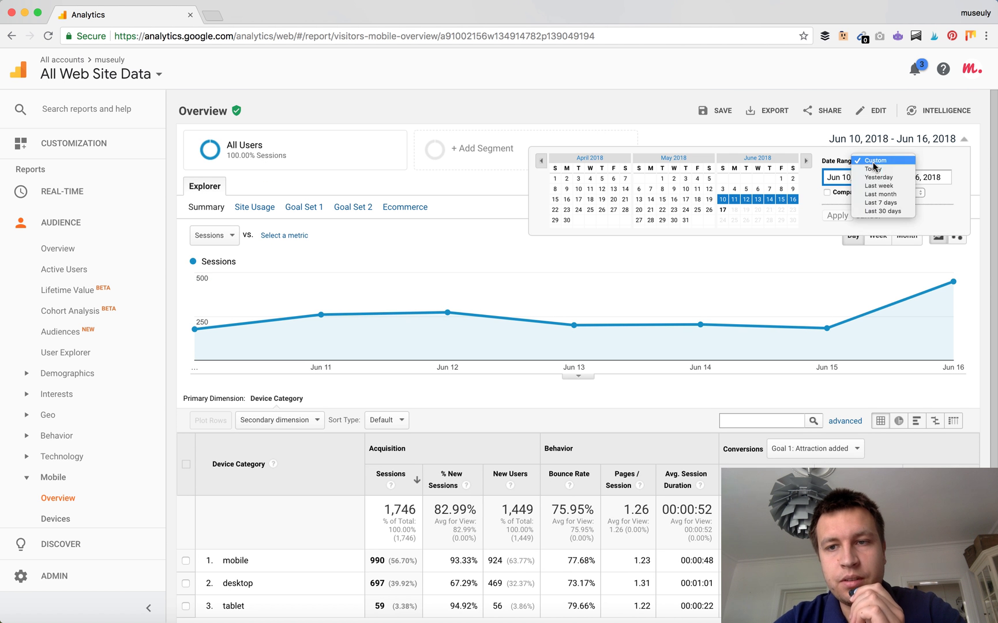
left_click(889, 212)
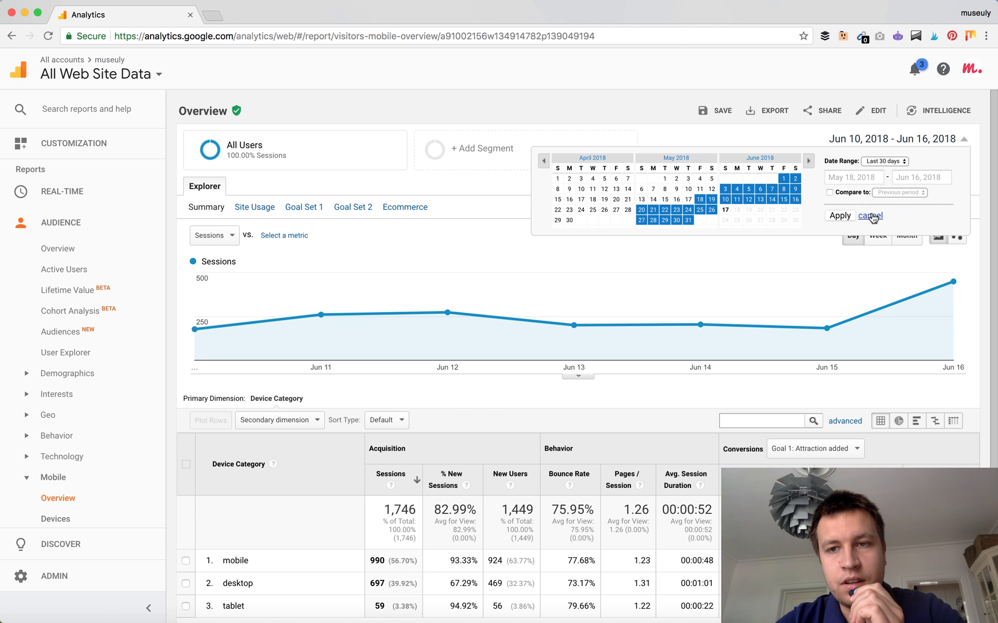
left_click(840, 216)
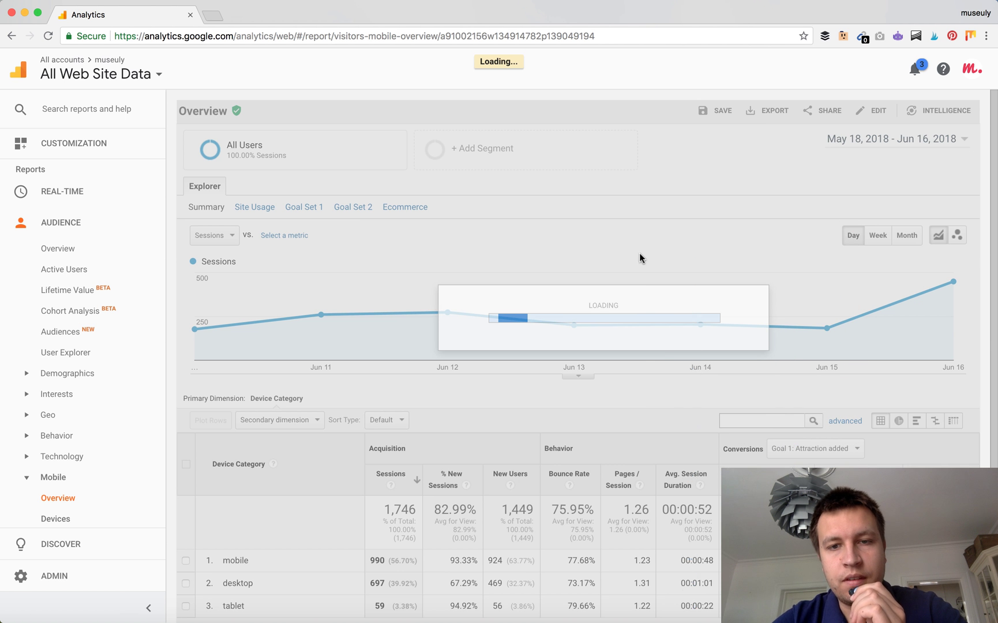
scroll(487, 335, "down", 3)
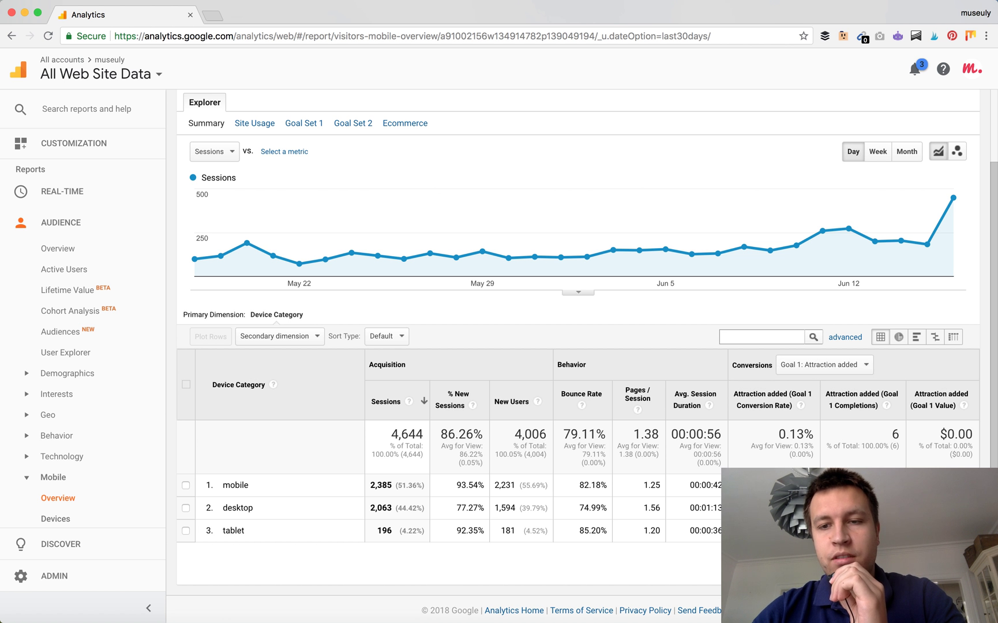
left_click(807, 368)
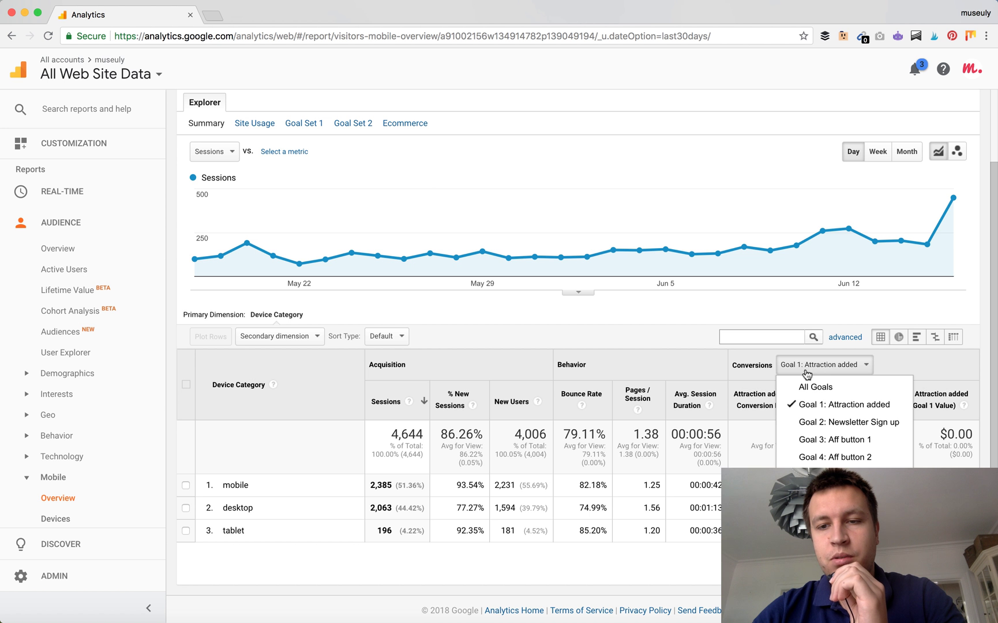
Switch the Conversions goal selector from Goal 1 to All Goals.
left_click(827, 391)
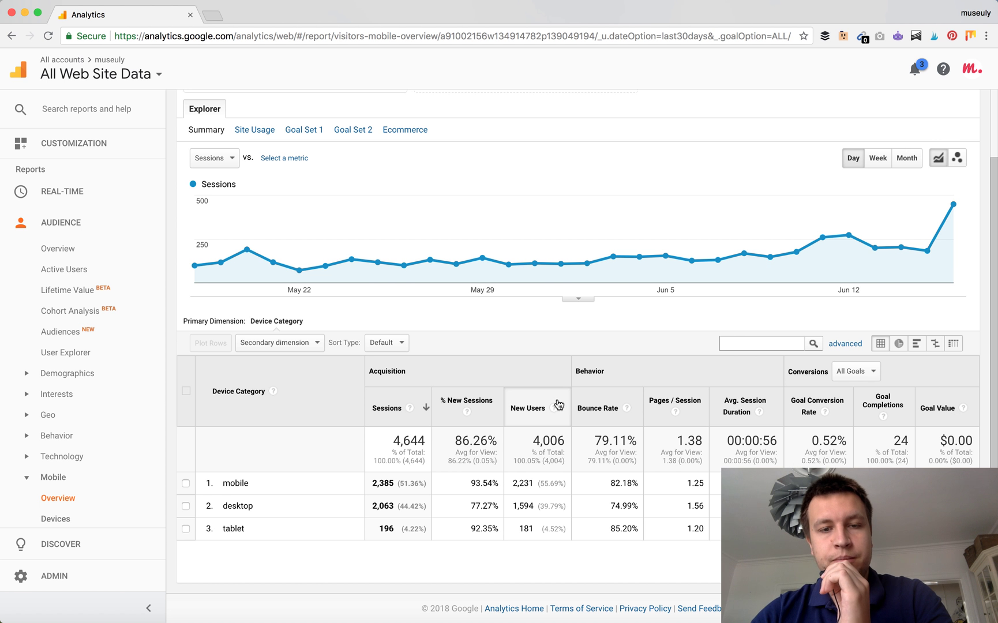
left_click(298, 351)
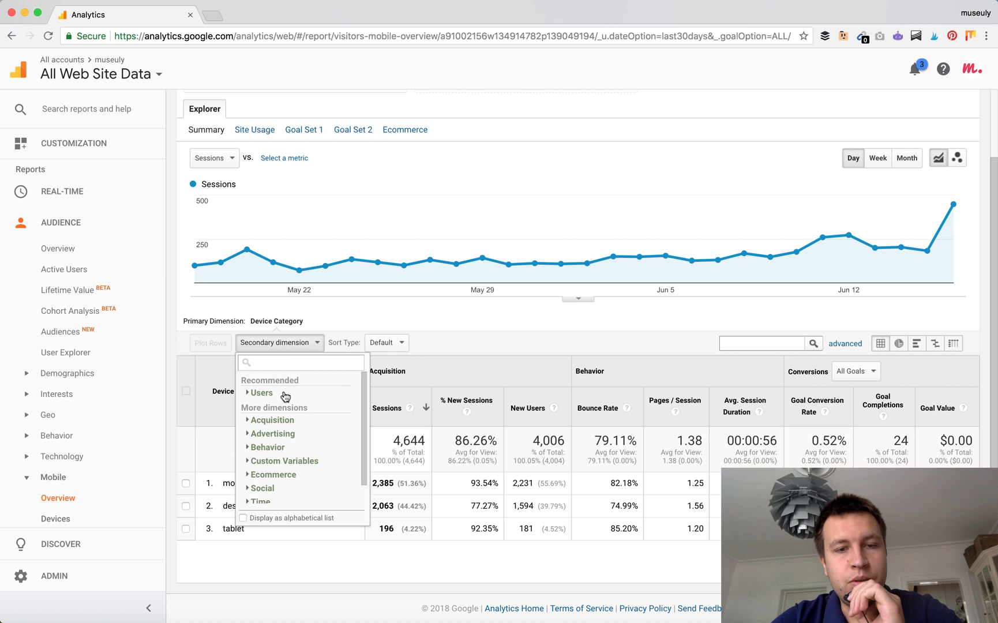
Add Behavior > Destination Page as the secondary dimension and review the device-page rows.
left_click(277, 453)
scroll(283, 453, "down", 2)
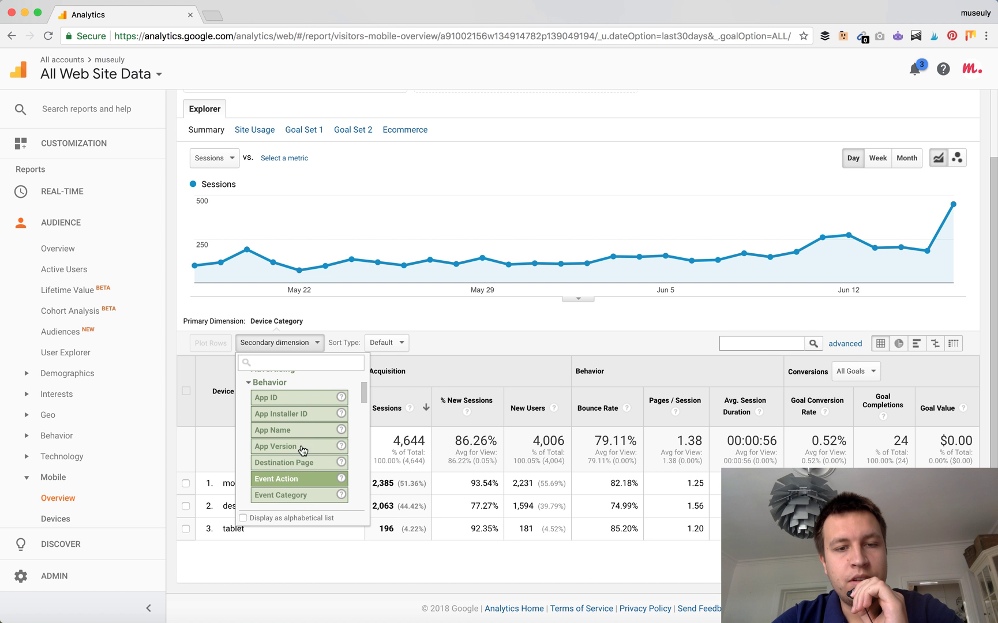
left_click(302, 461)
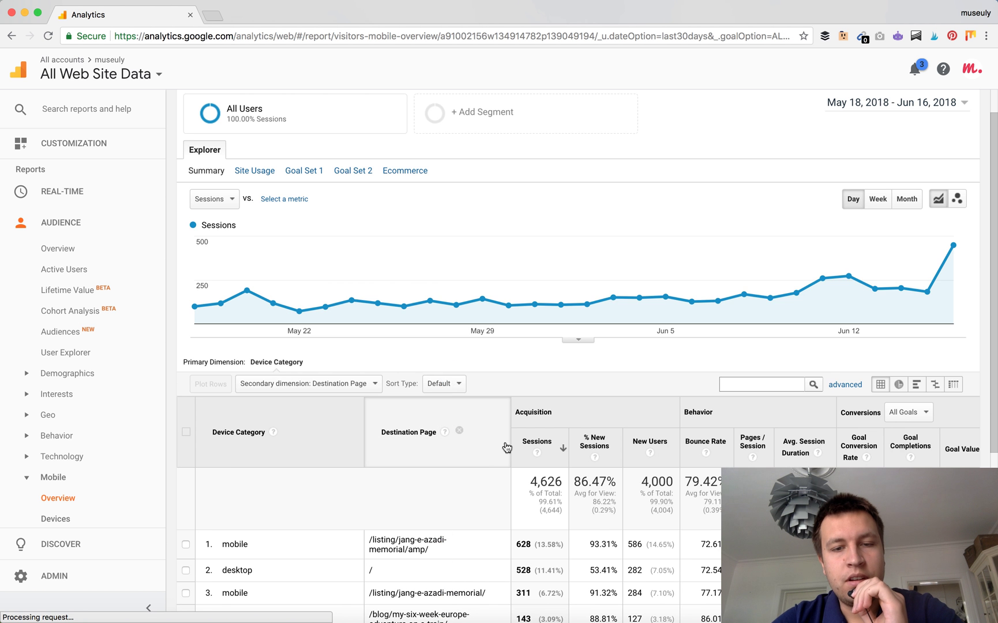
scroll(506, 446, "down", 2)
scroll(506, 446, "down", 2)
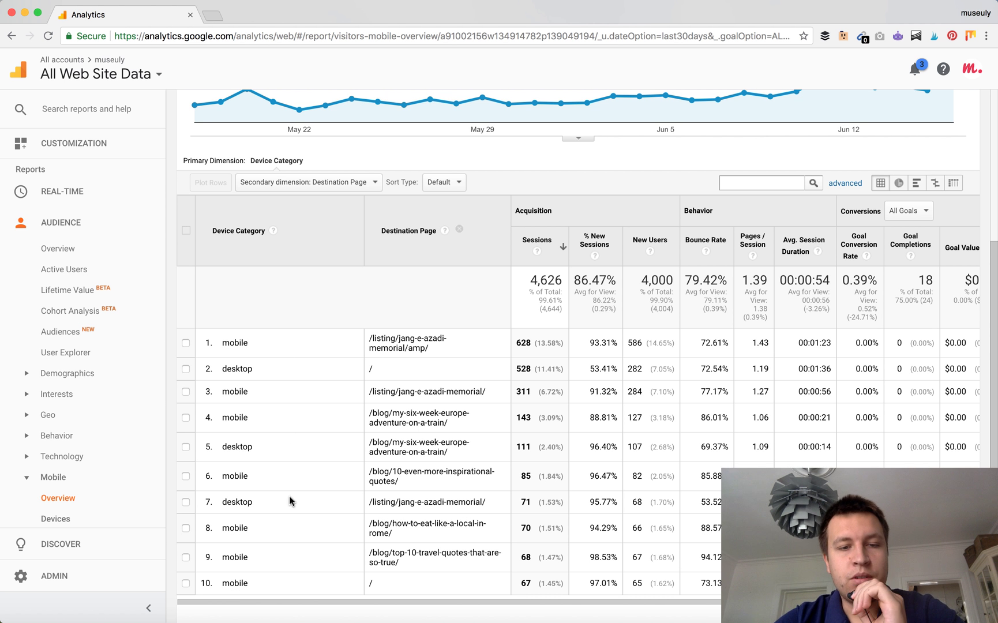
scroll(294, 505, "down", 1)
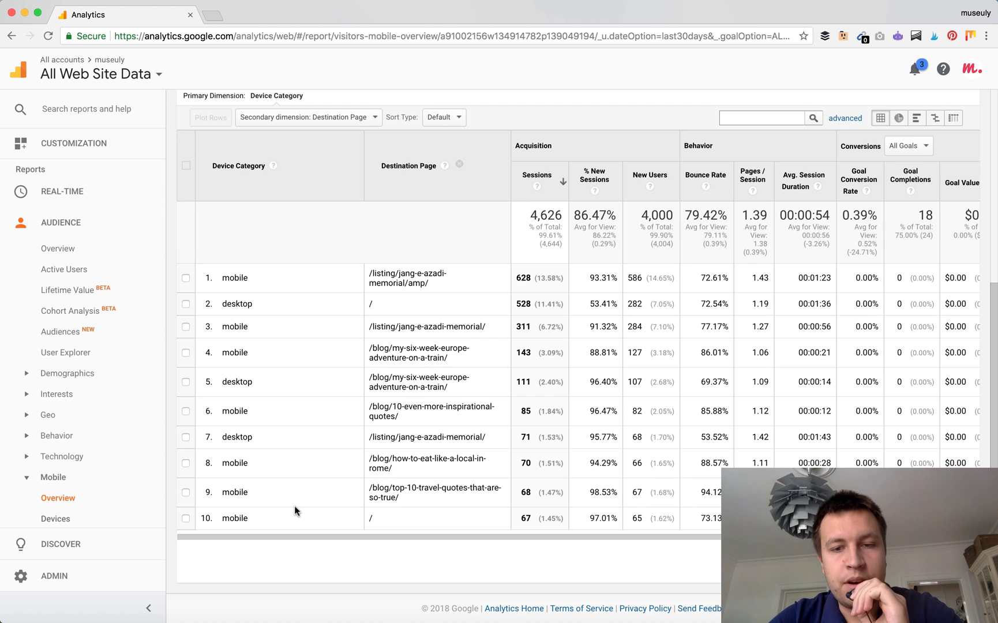
scroll(295, 506, "up", 2)
scroll(295, 506, "up", 1)
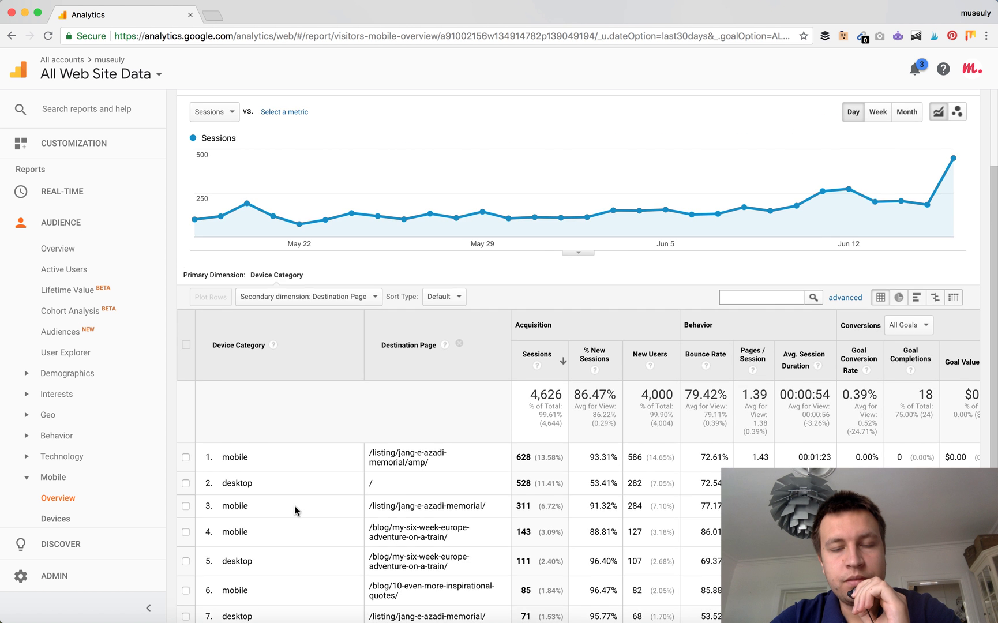
scroll(294, 506, "down", 3)
scroll(294, 505, "up", 2)
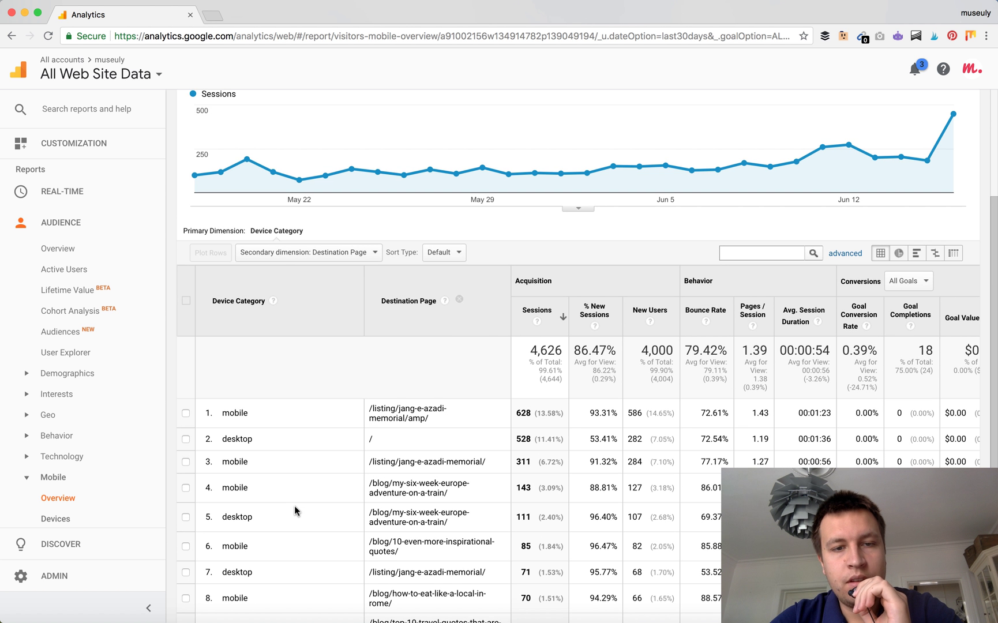
Change the secondary dimension to Acquisition > Source.
left_click(361, 252)
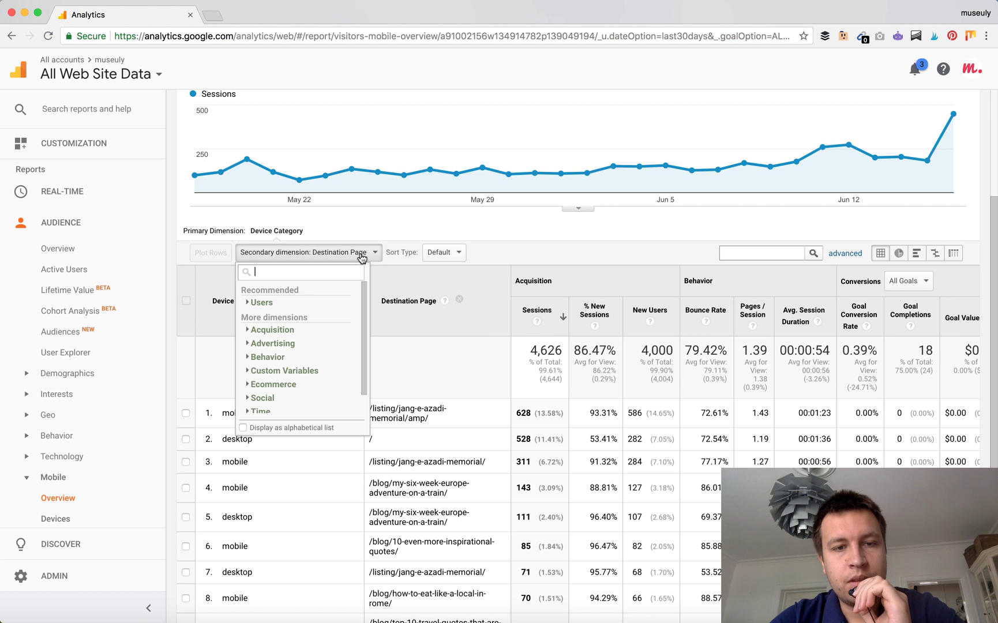
left_click(287, 331)
scroll(297, 369, "down", 1)
left_click(294, 390)
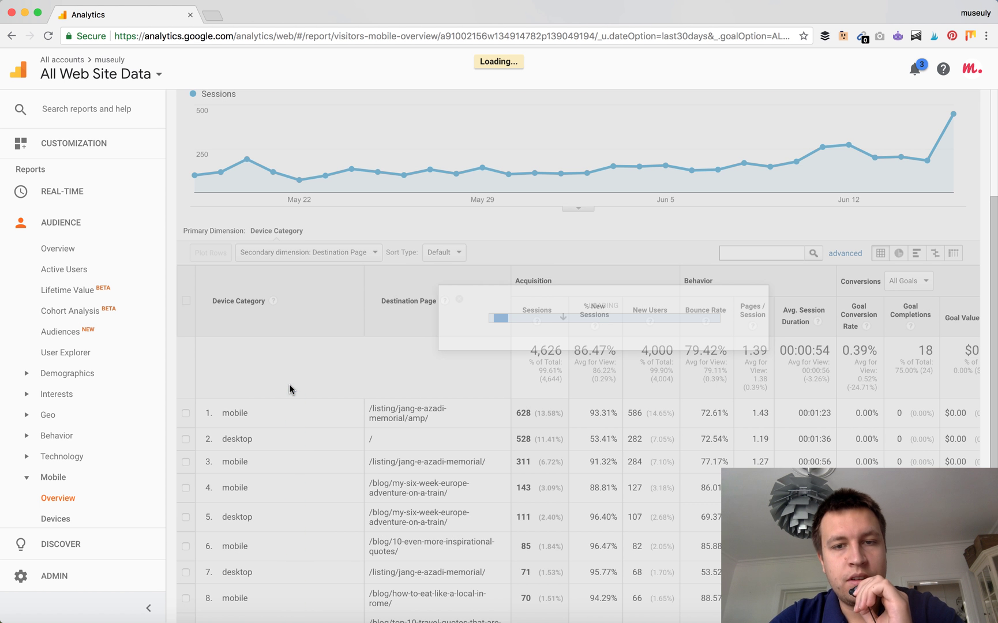
Review the Source rows, then remove the Source secondary dimension from the table.
scroll(441, 363, "down", 2)
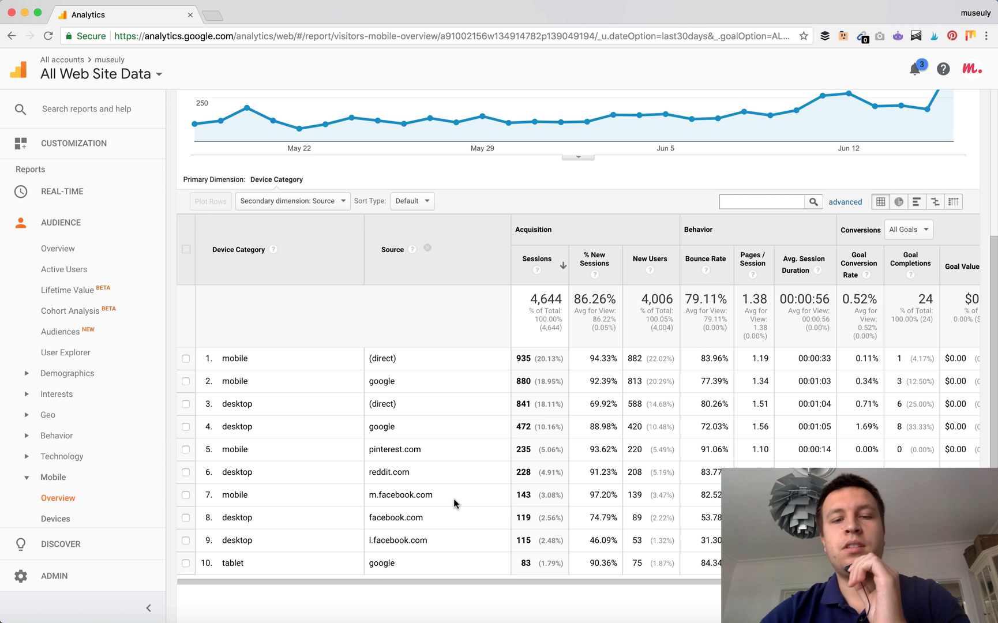
scroll(455, 504, "up", 4)
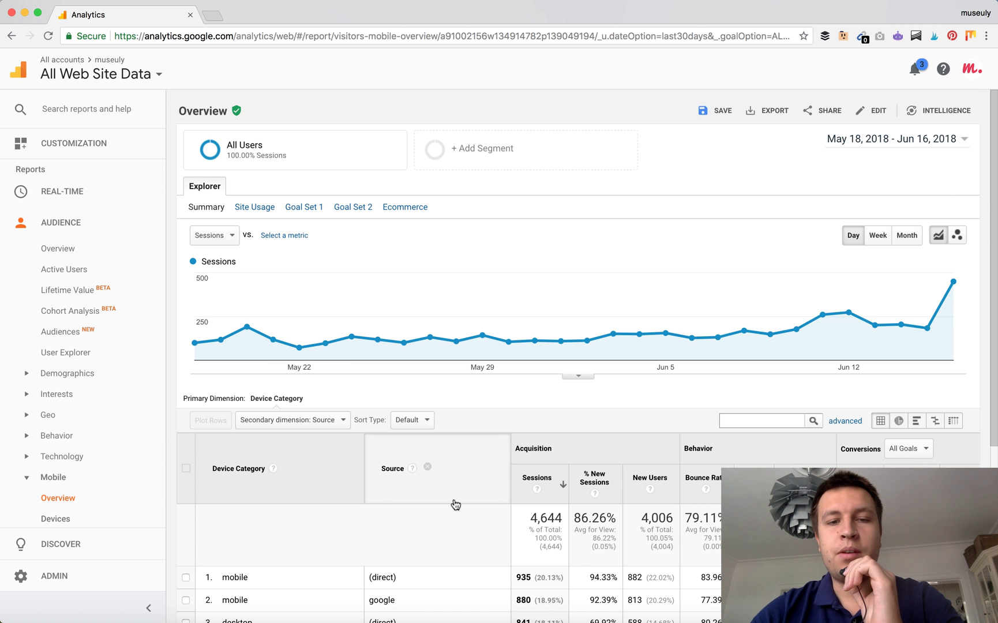
scroll(456, 505, "down", 5)
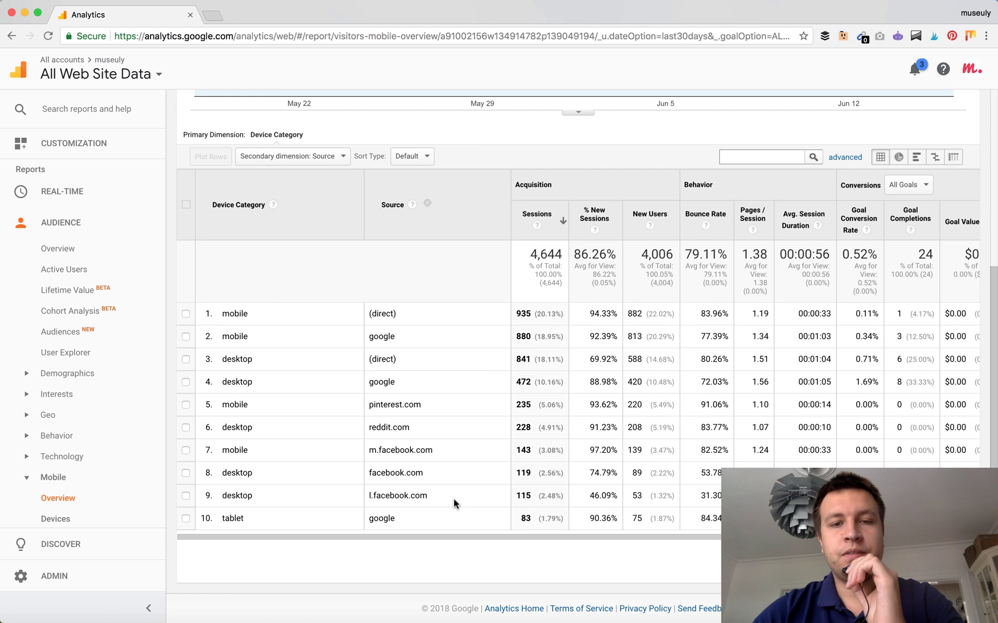
scroll(456, 505, "up", 5)
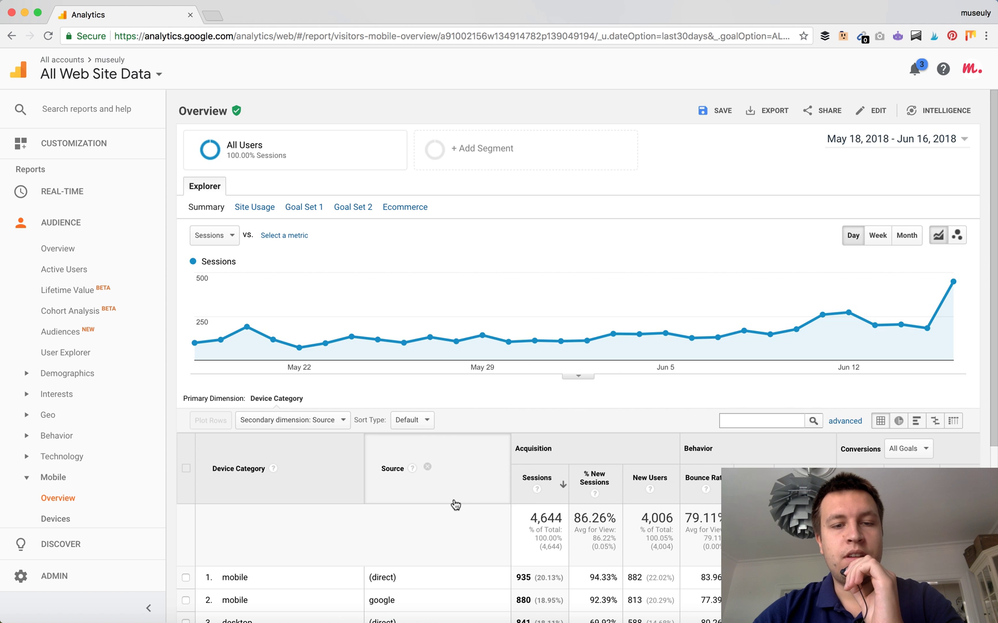
scroll(456, 505, "down", 3)
scroll(455, 504, "down", 2)
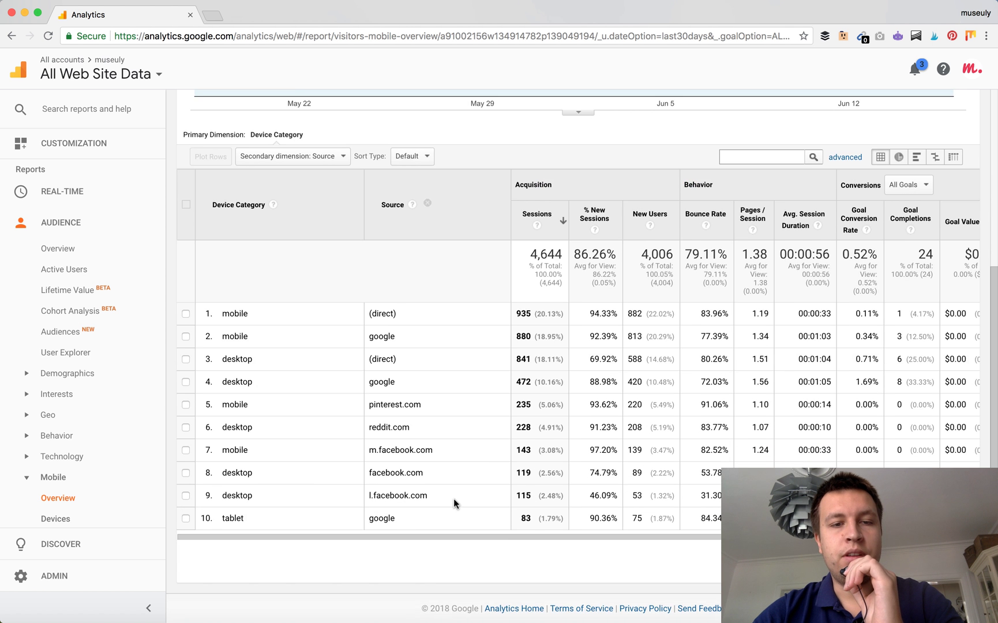
scroll(454, 504, "up", 2)
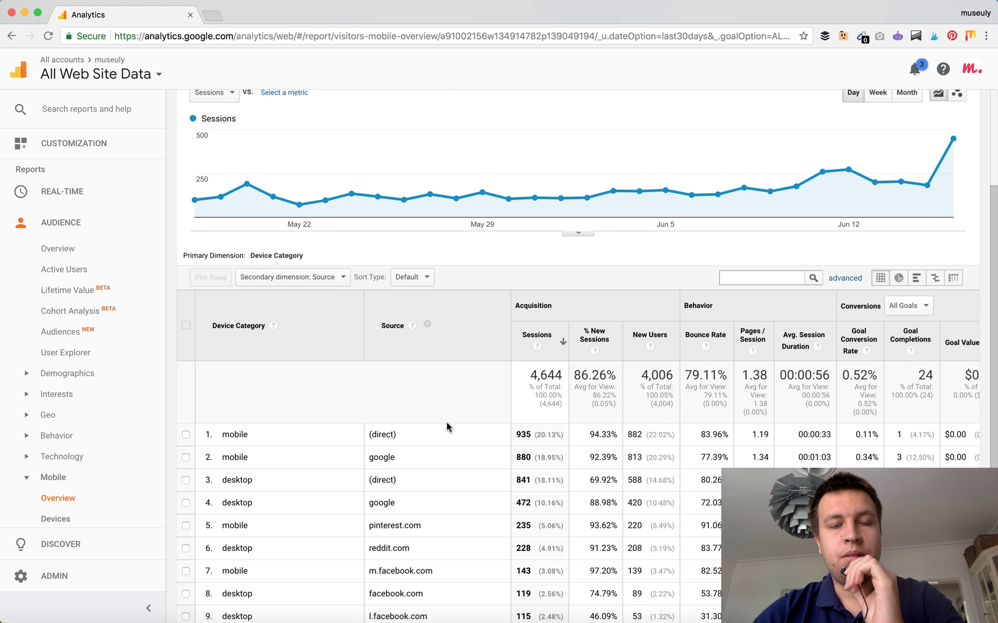
scroll(447, 422, "up", 1)
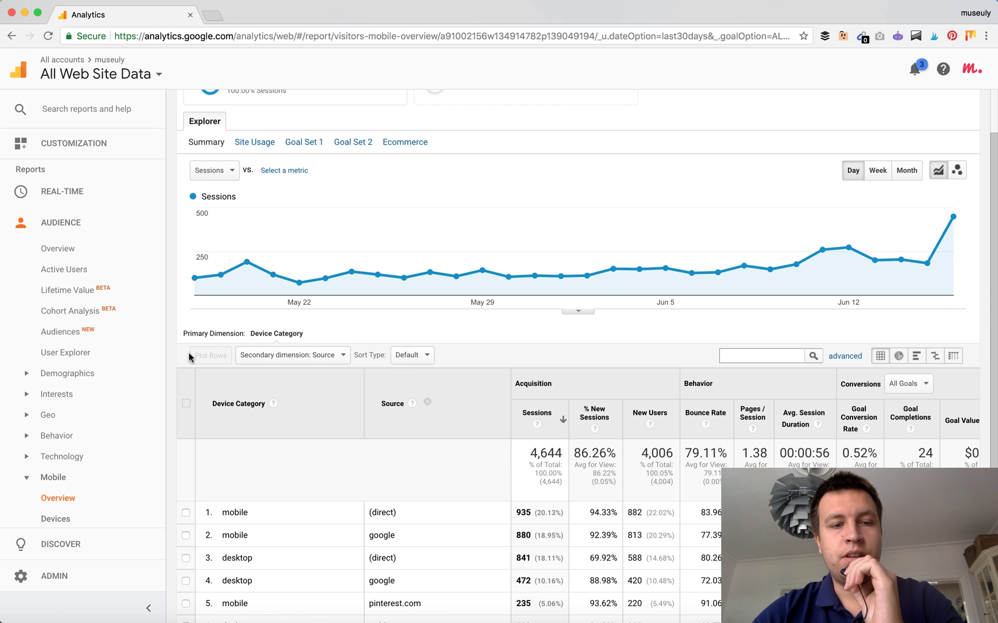
left_click(428, 402)
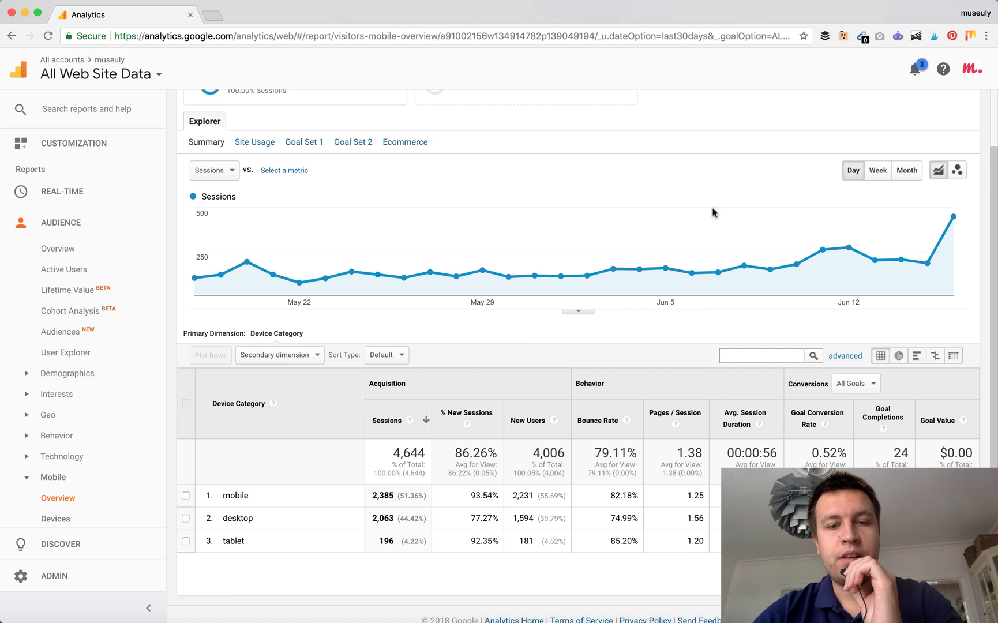
scroll(712, 208, "up", 2)
Compare May 18 – Jun 16, 2018 against the previous period, Apr 18 – May 17, 2018.
left_click(883, 139)
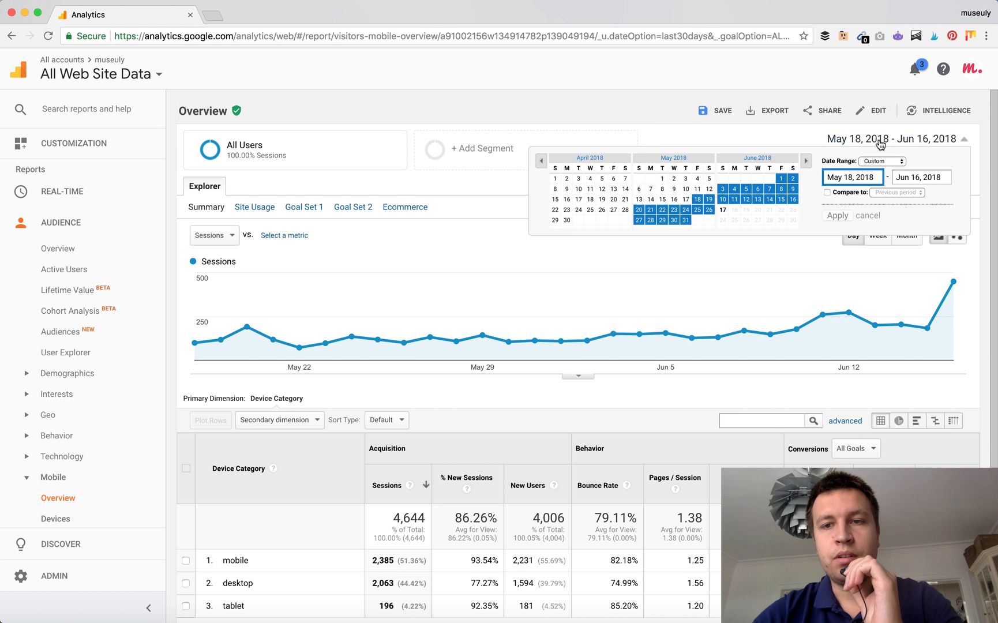
left_click(828, 193)
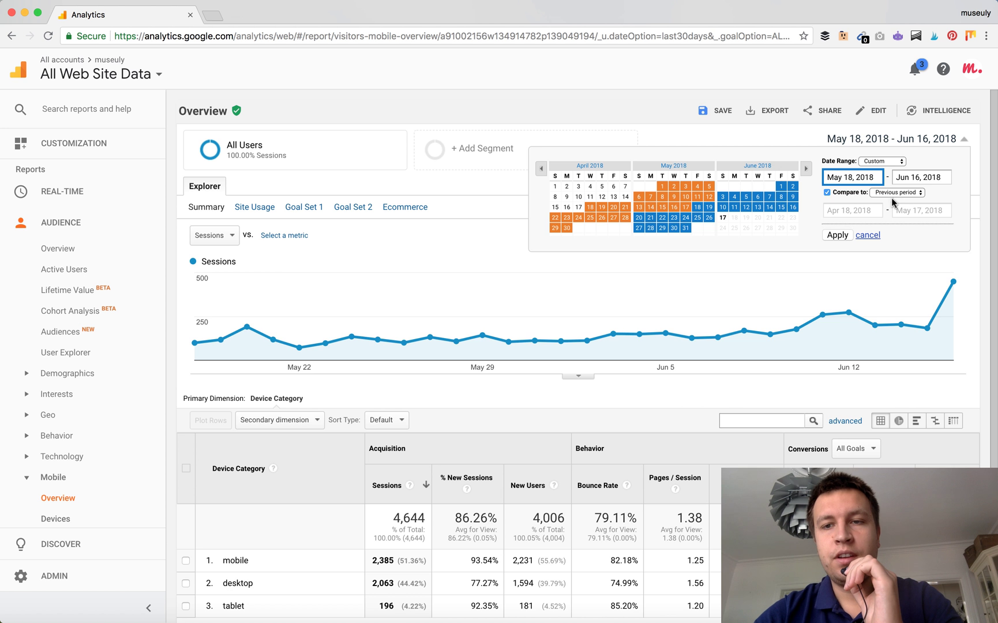
left_click(837, 236)
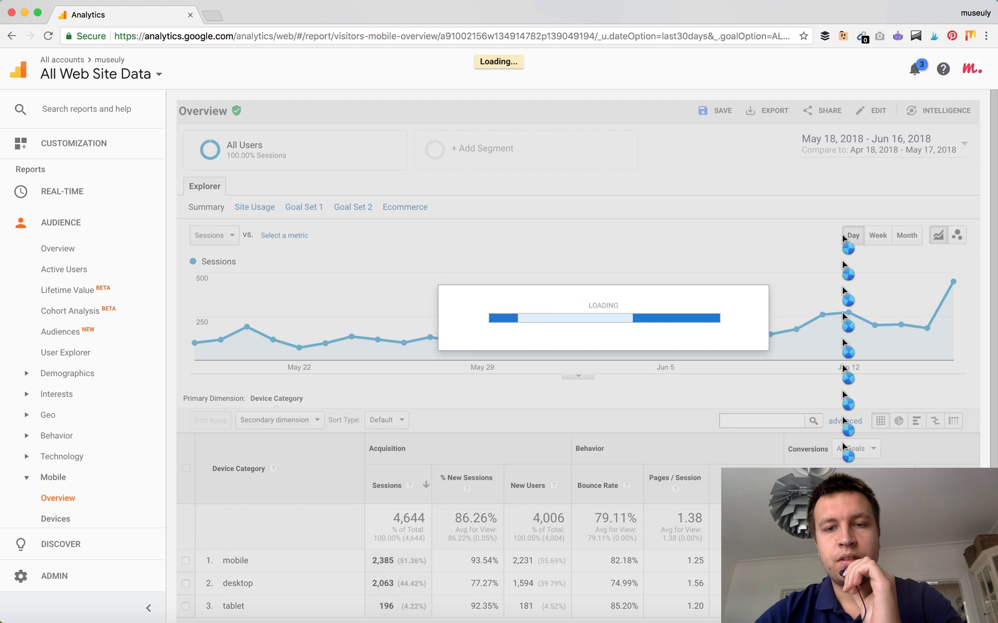
scroll(619, 315, "down", 3)
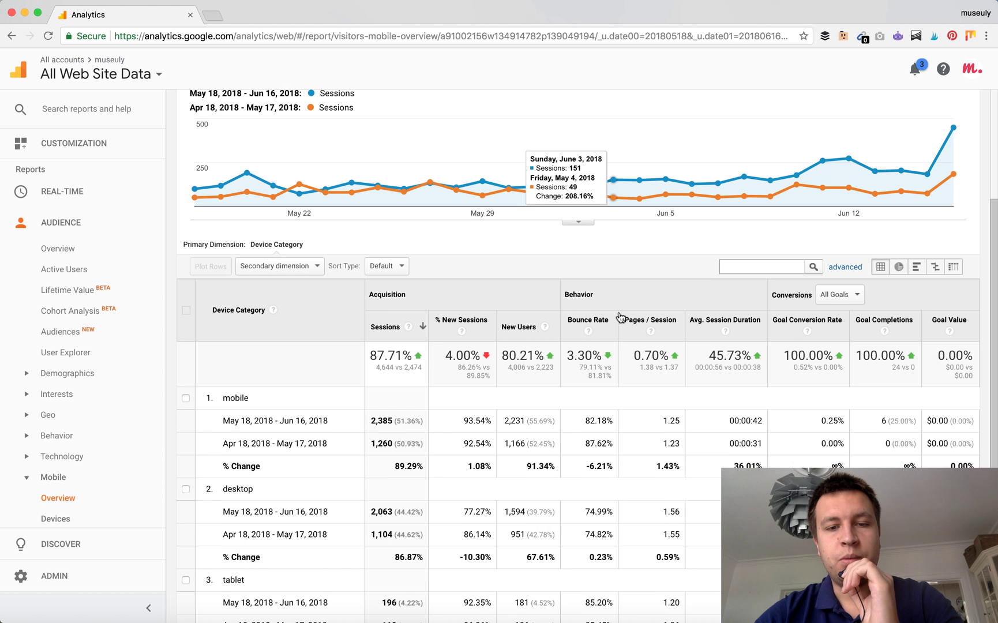
scroll(620, 317, "down", 1)
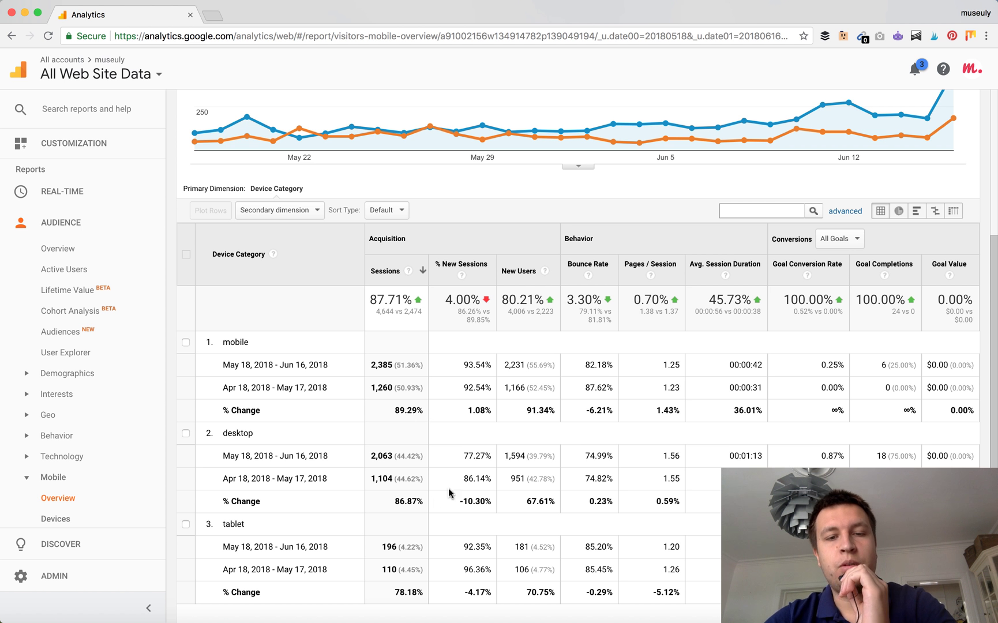
scroll(436, 497, "down", 2)
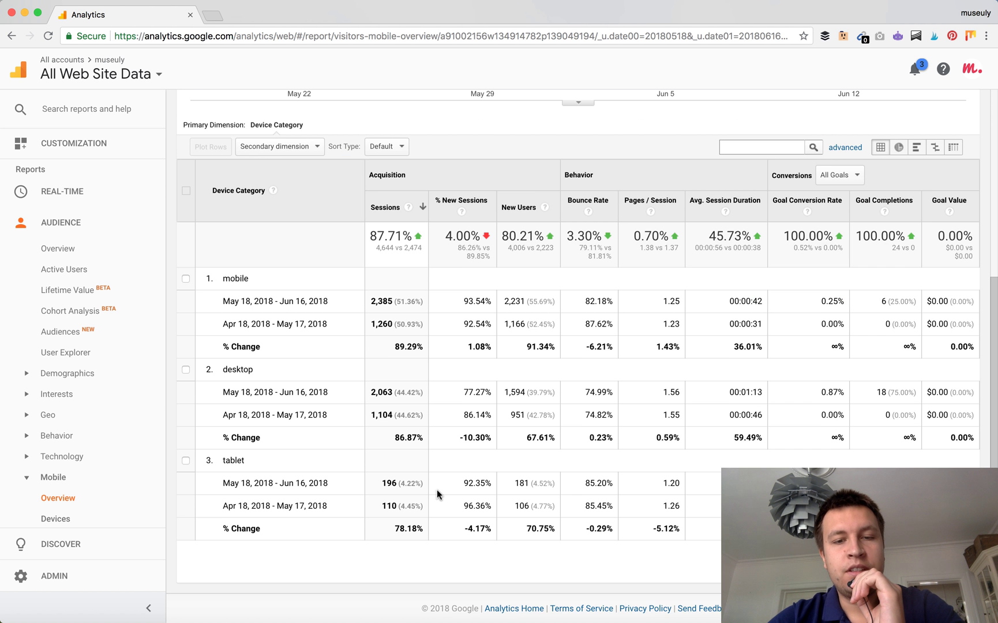
scroll(437, 495, "up", 1)
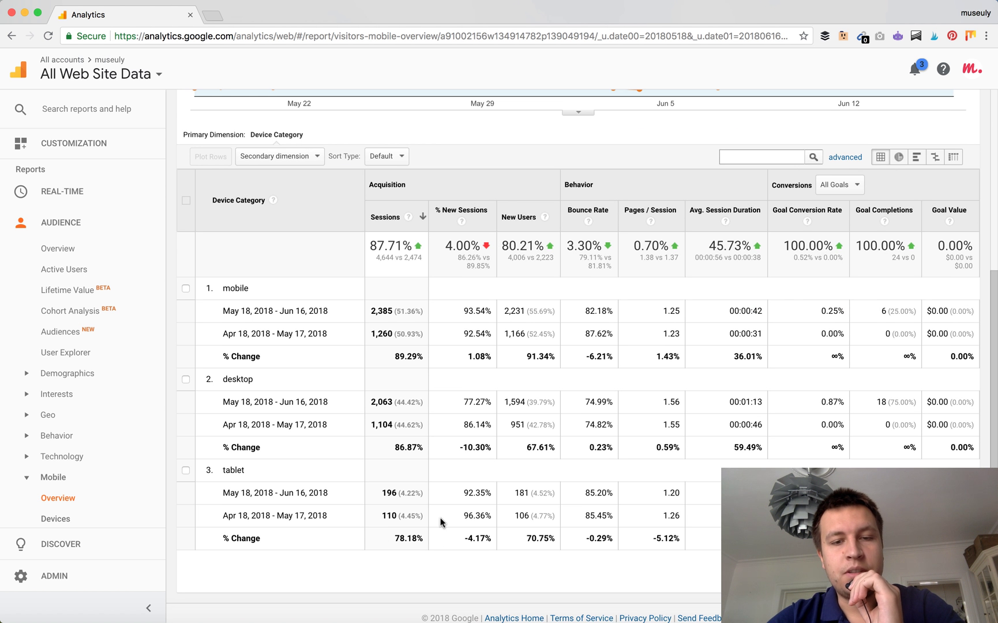
scroll(444, 522, "up", 1)
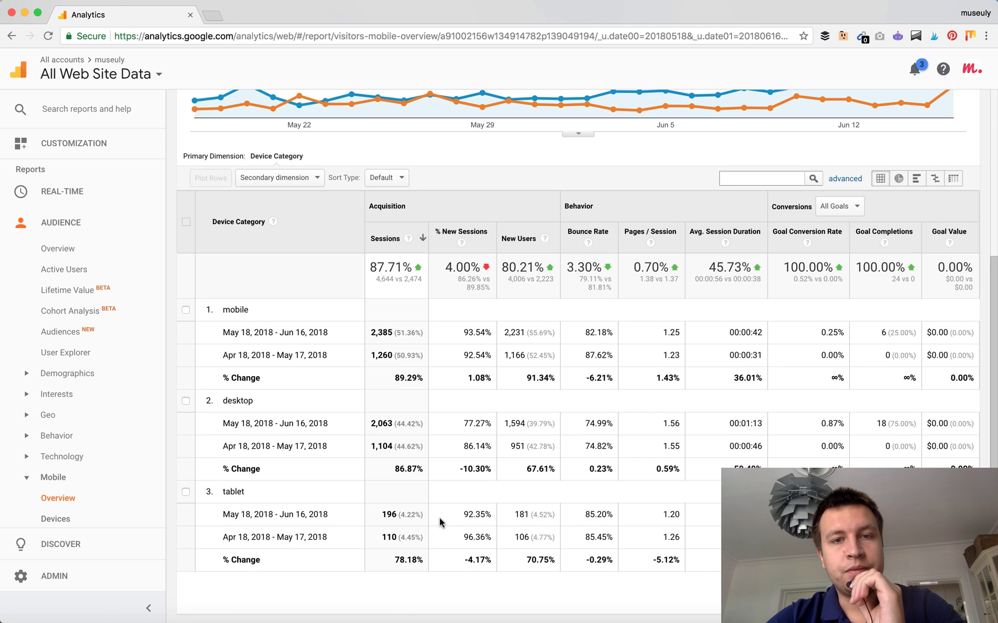
scroll(440, 522, "up", 4)
scroll(440, 522, "up", 4)
scroll(440, 522, "down", 9)
scroll(440, 522, "up", 9)
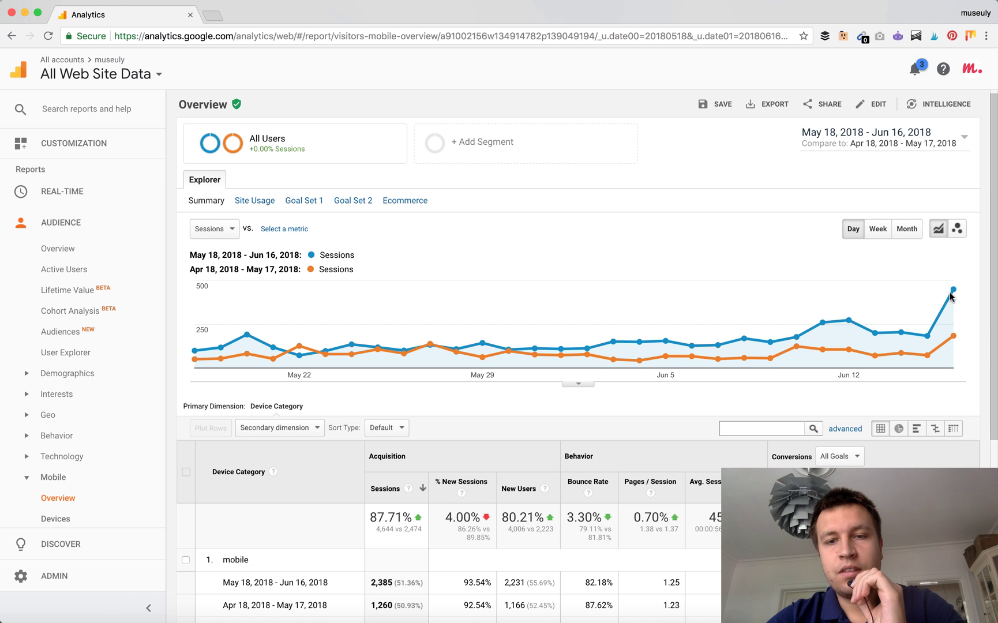
mouse_move(953, 293)
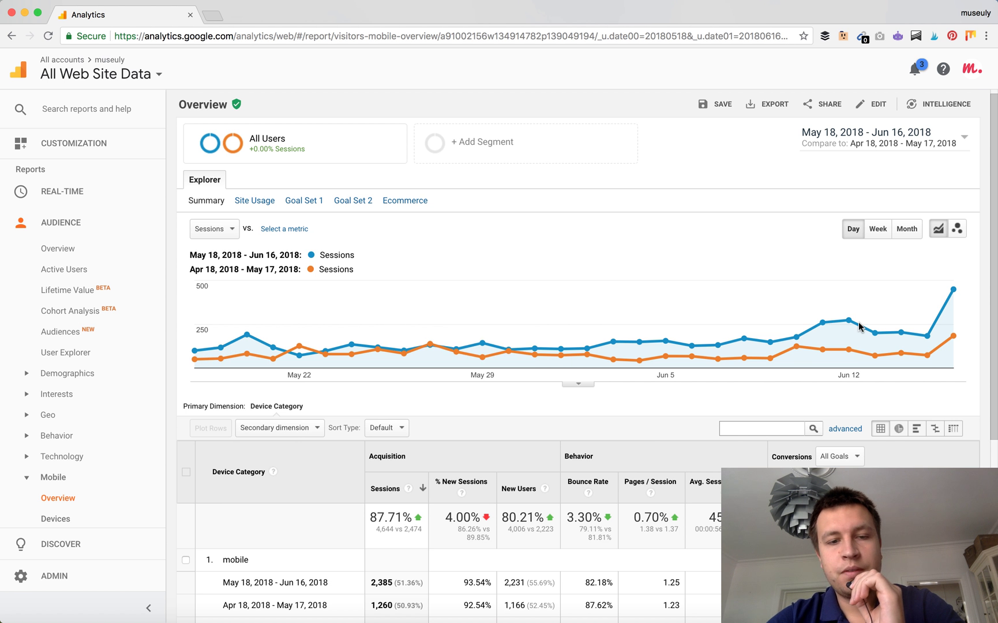
scroll(860, 323, "down", 3)
left_click(186, 477)
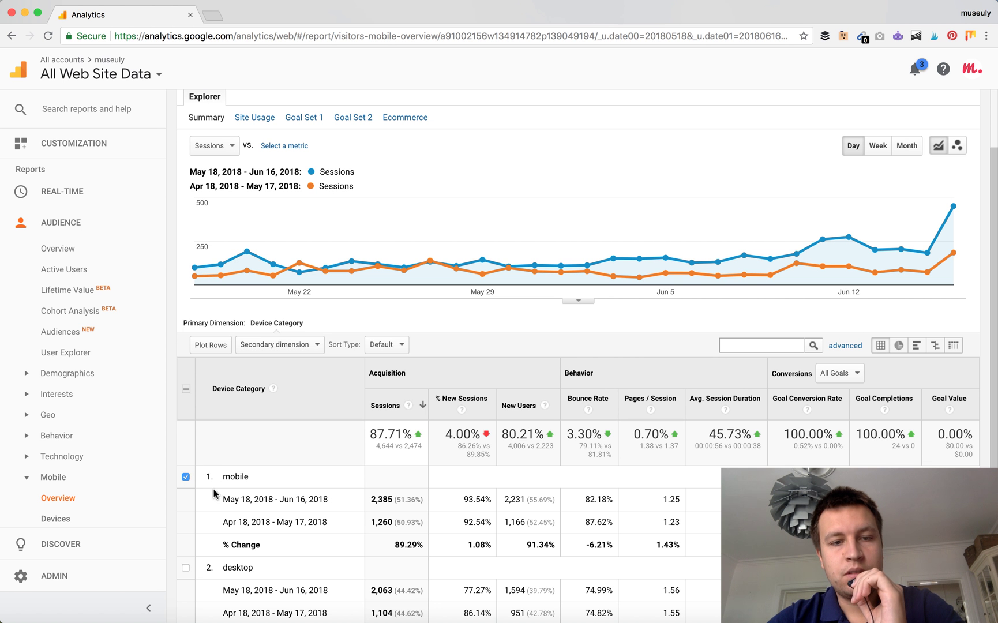
Scroll through the comparison table to review the mobile, desktop and tablet rows.
scroll(216, 490, "down", 5)
scroll(215, 489, "up", 7)
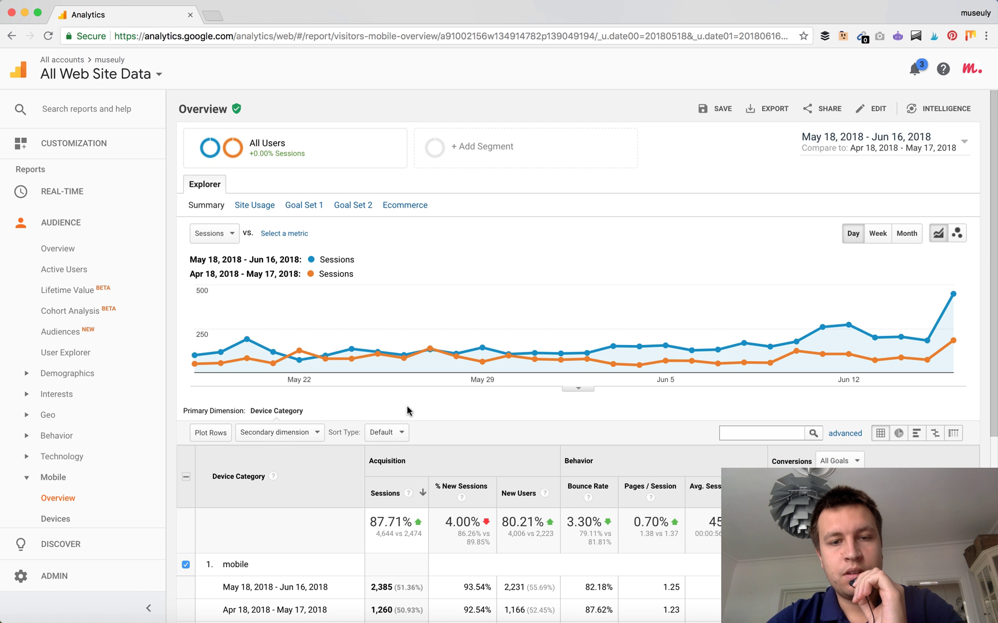
scroll(408, 405, "down", 1)
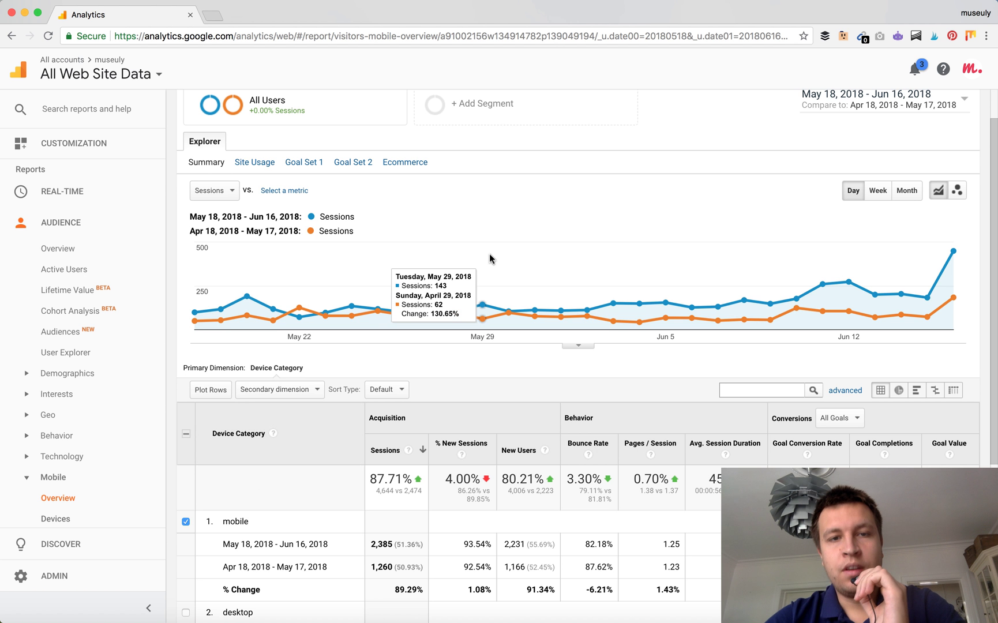
scroll(490, 259, "up", 1)
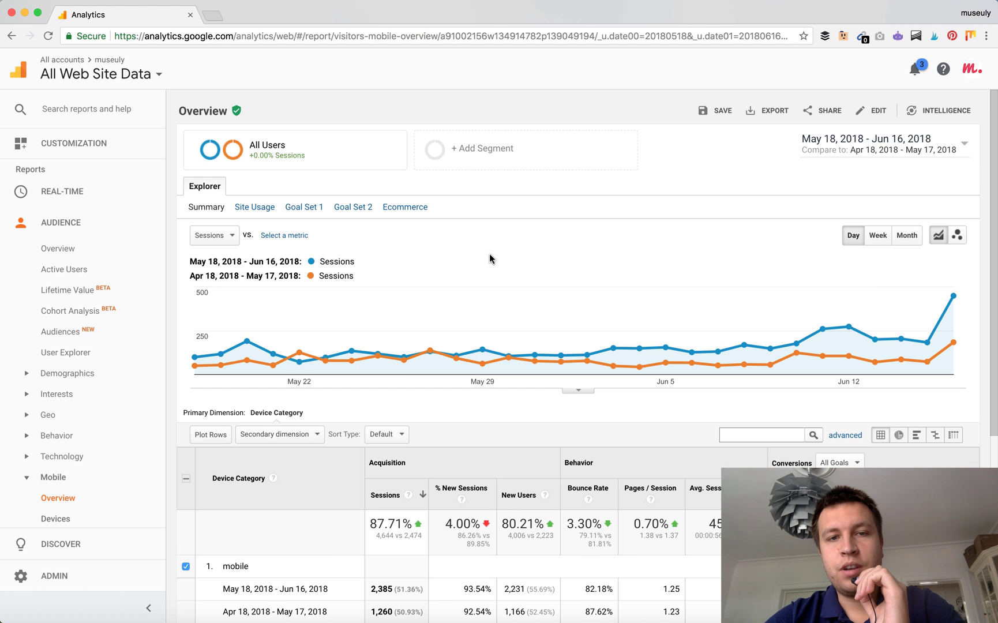
scroll(479, 288, "down", 6)
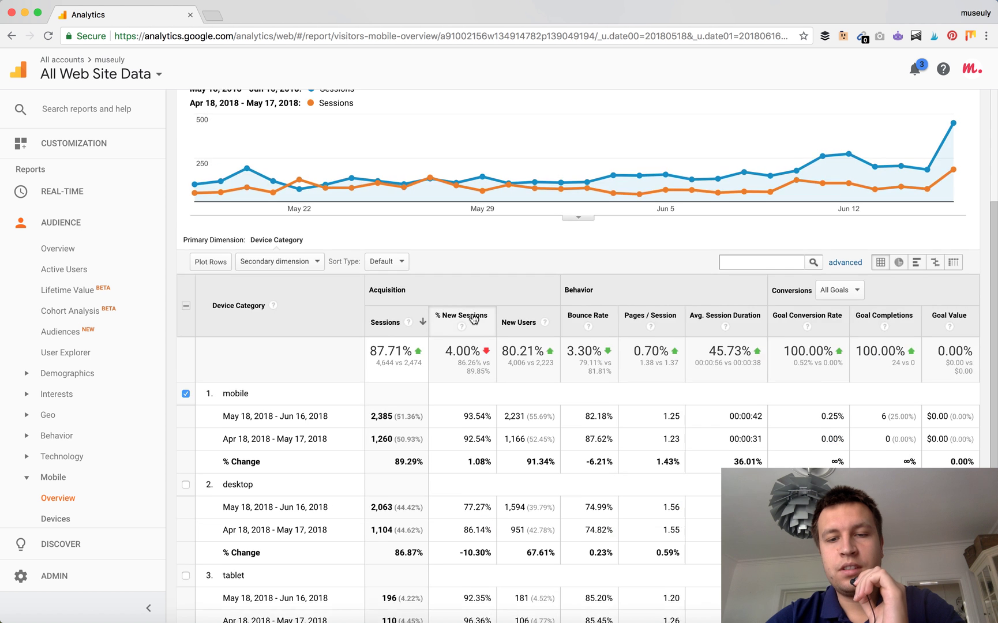